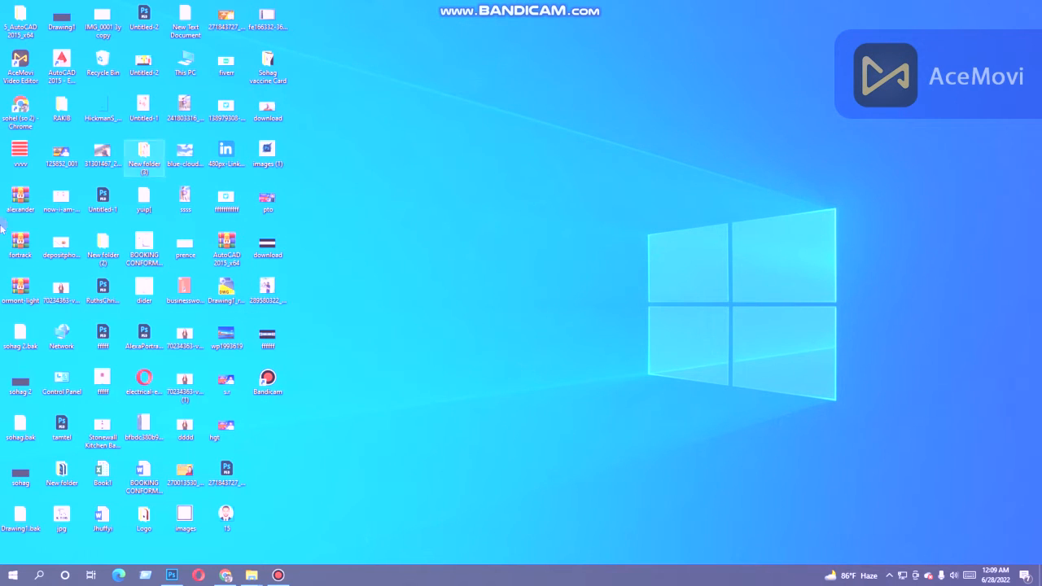
Step: Switch to Photoshop and select the Pen tool for the circle image download (1).png
left_click(12, 576)
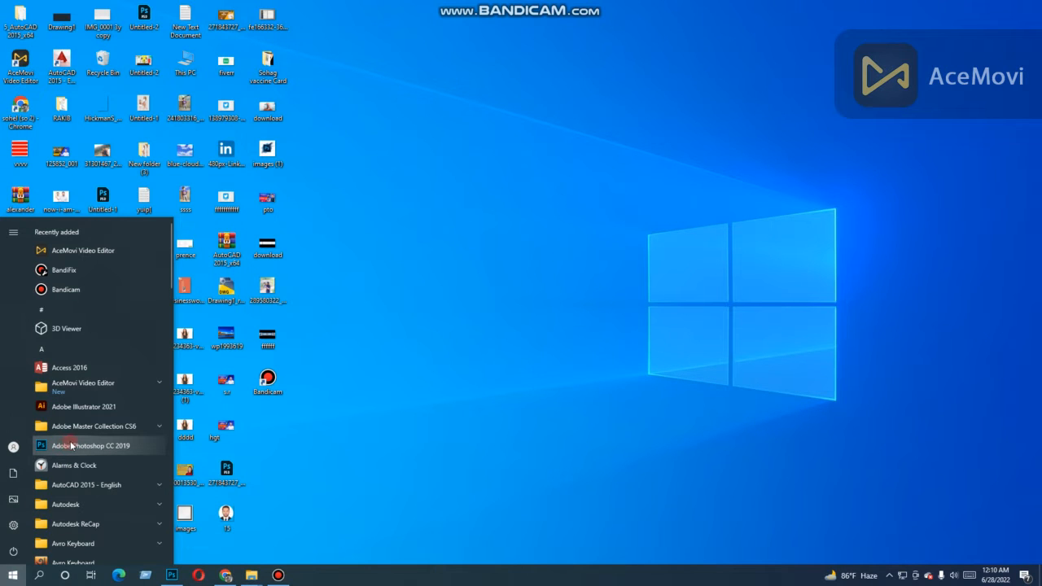
left_click(168, 576)
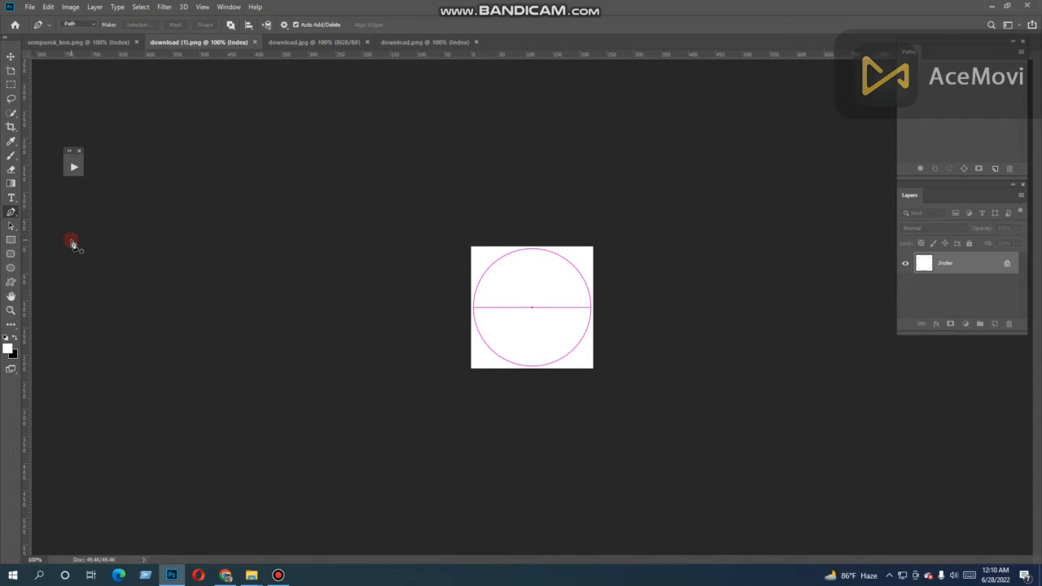
right_click(12, 214)
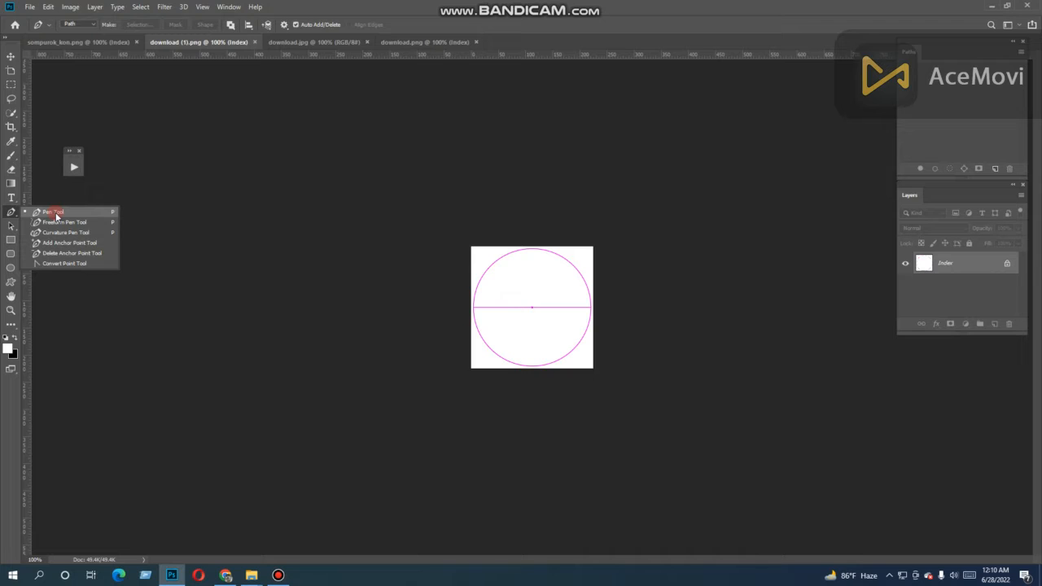
left_click(11, 213)
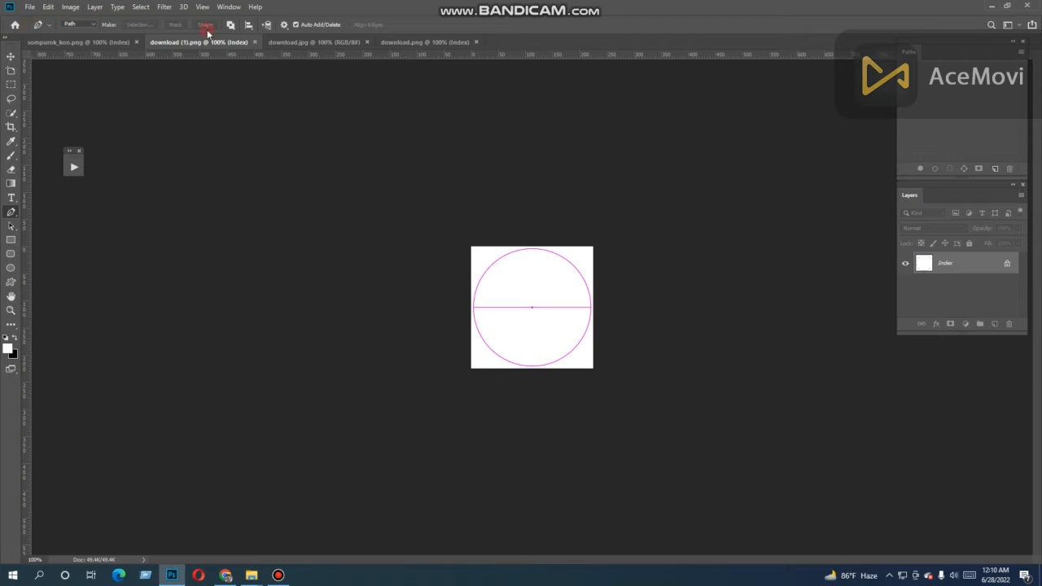
Step: Toggle the Pen tool's Auto Add/Delete option off and back on
left_click(294, 25)
left_click(295, 26)
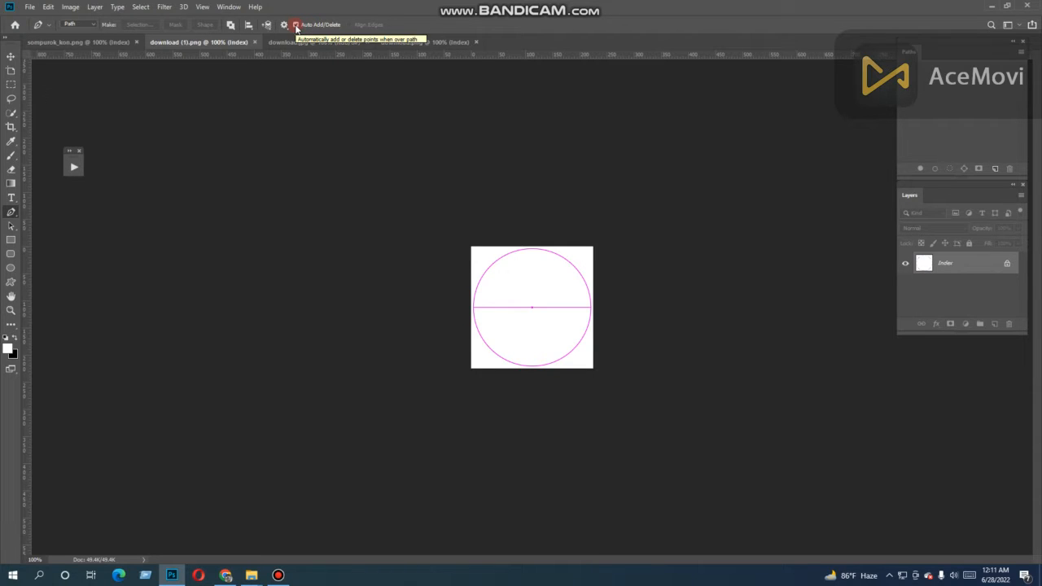
left_click(296, 27)
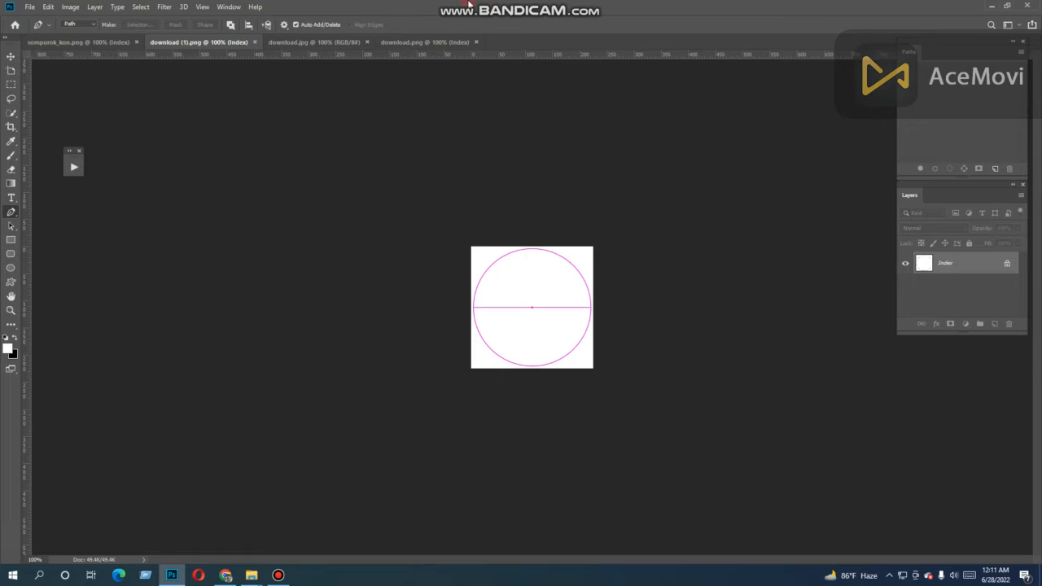
Step: Toggle Rubber Band in the path options, leaving it enabled, and keep the Pen tool's drawing mode at Path
left_click(284, 26)
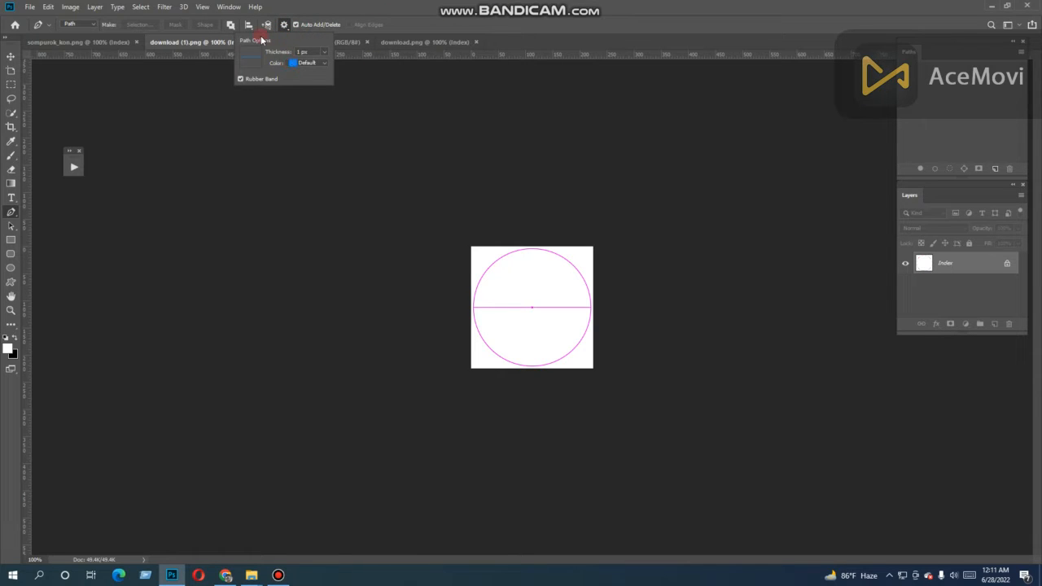
left_click(241, 79)
left_click(242, 80)
left_click(240, 79)
left_click(238, 80)
left_click(94, 28)
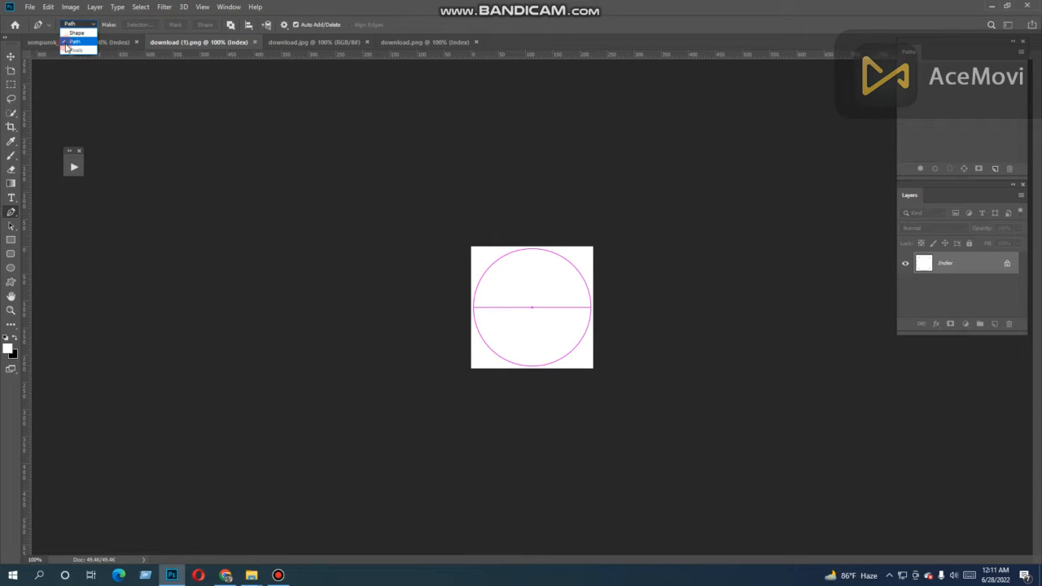
left_click(511, 24)
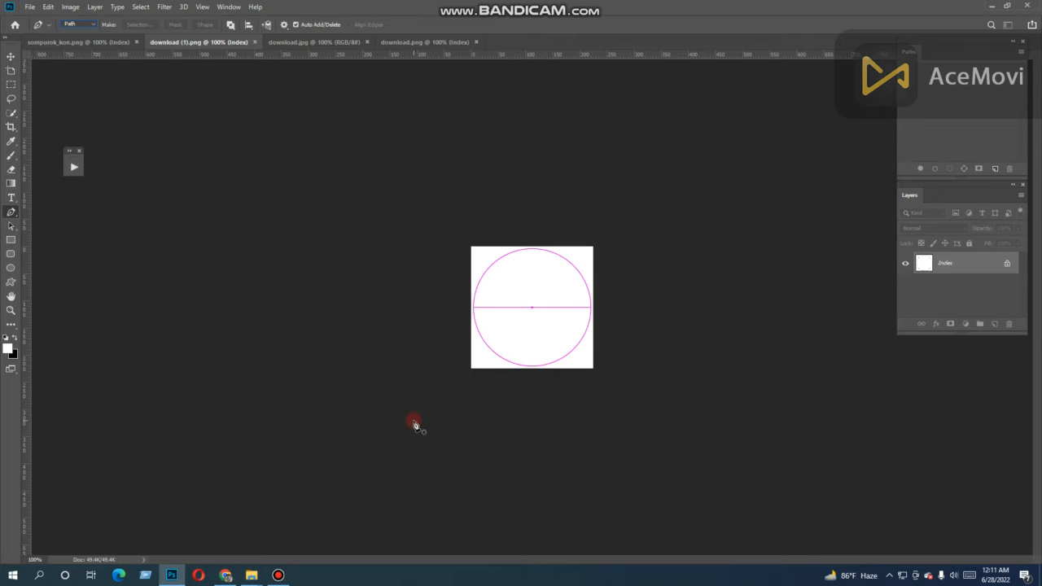
Step: Start a path with a smooth anchor at the topmost point of the magenta circle, pulling its direction handles out horizontally
left_click_drag(554, 315, 597, 314)
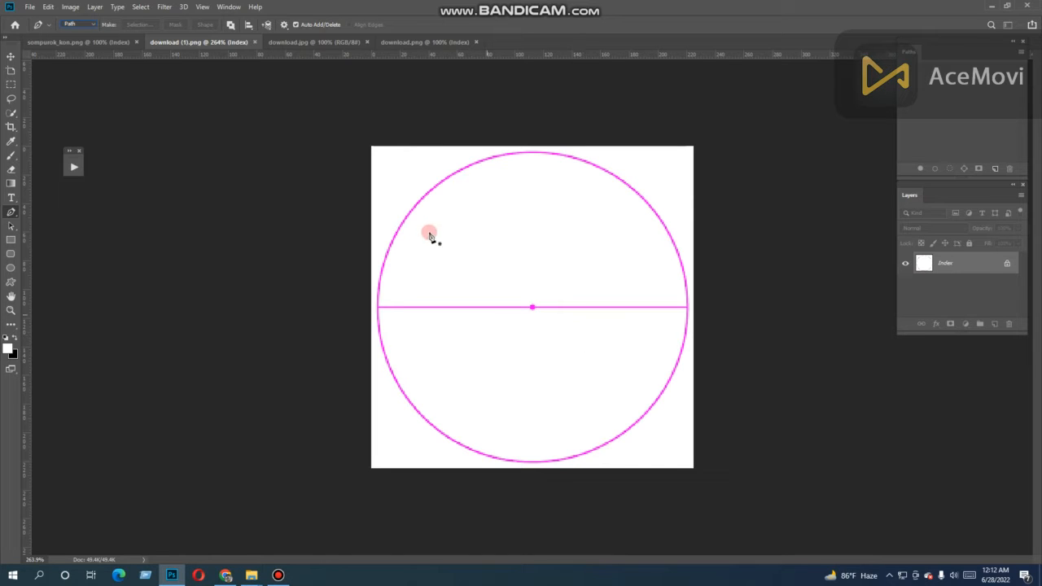
left_click_drag(572, 135, 602, 147)
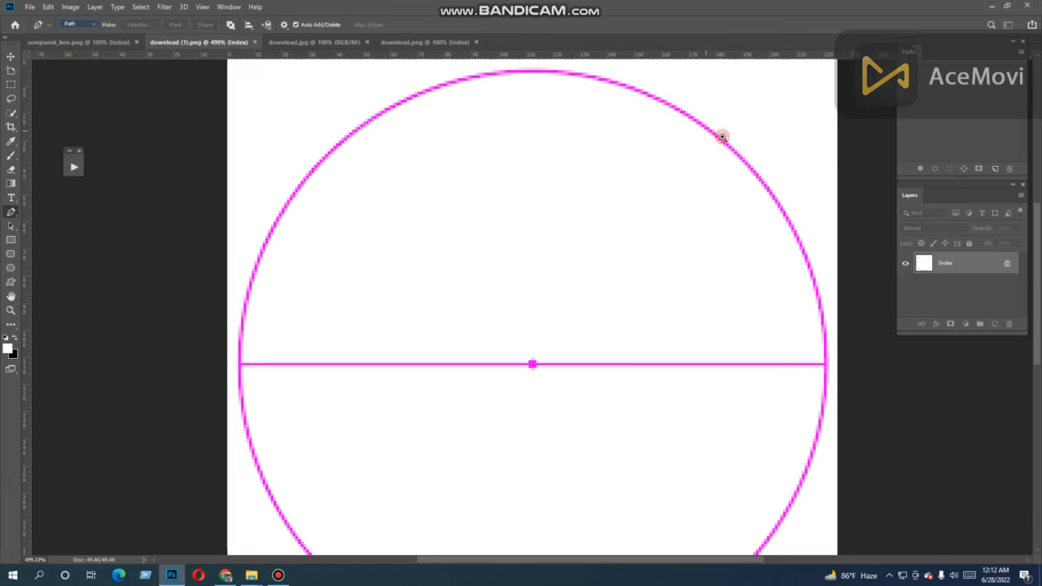
left_click_drag(792, 483, 766, 304)
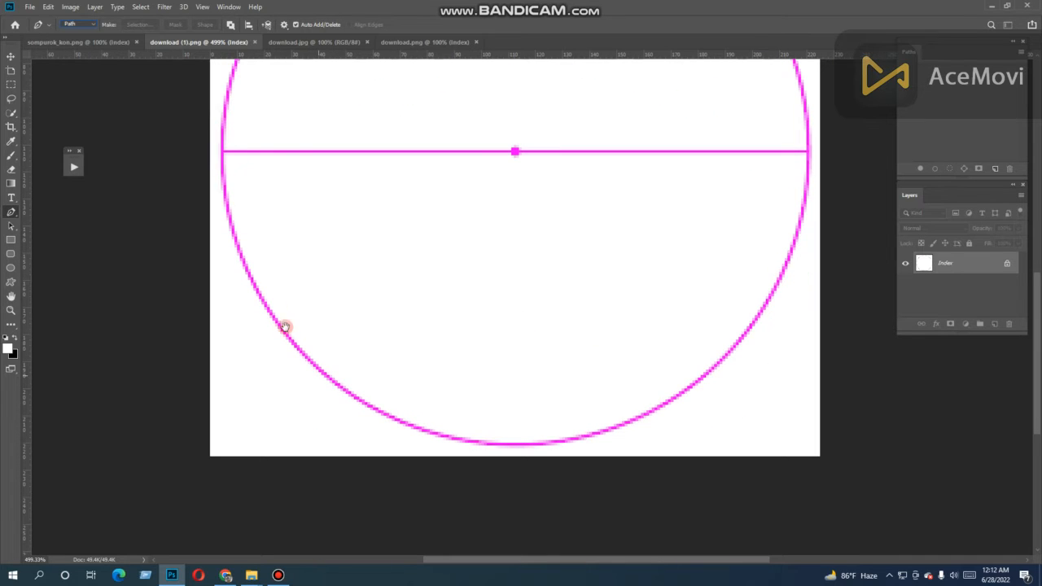
left_click_drag(251, 165, 131, 421)
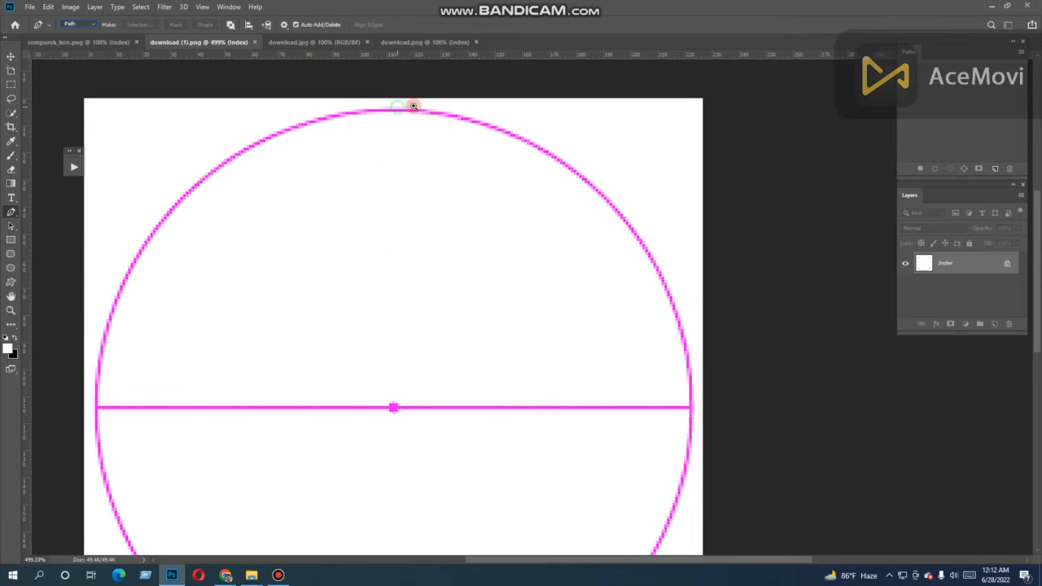
scroll(390, 111, "up", 2)
scroll(399, 110, "down", 3)
scroll(401, 108, "up", 3)
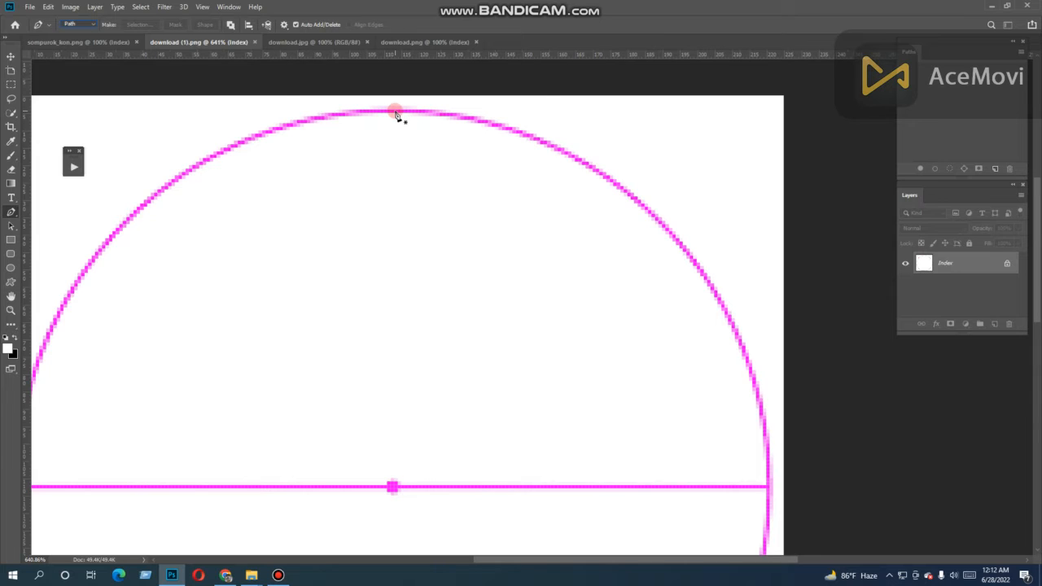
left_click_drag(394, 109, 511, 155)
left_click_drag(510, 155, 511, 141)
left_click_drag(512, 142, 618, 125)
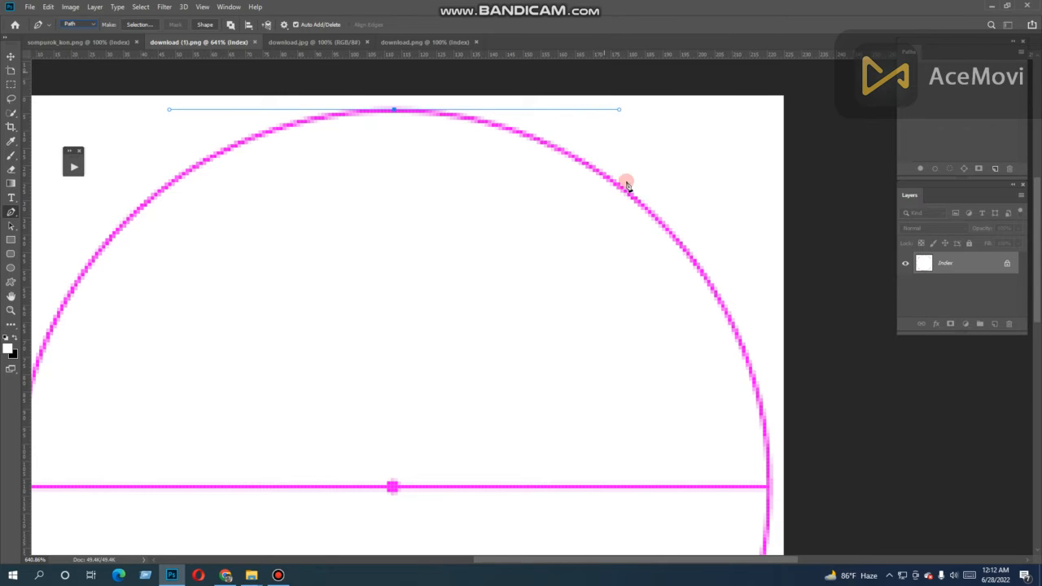
Step: Add a smooth anchor with near-vertical handles at the right end of the circle's diameter and nudge it right onto the outline
left_click_drag(674, 413, 604, 299)
scroll(617, 345, "down", 5)
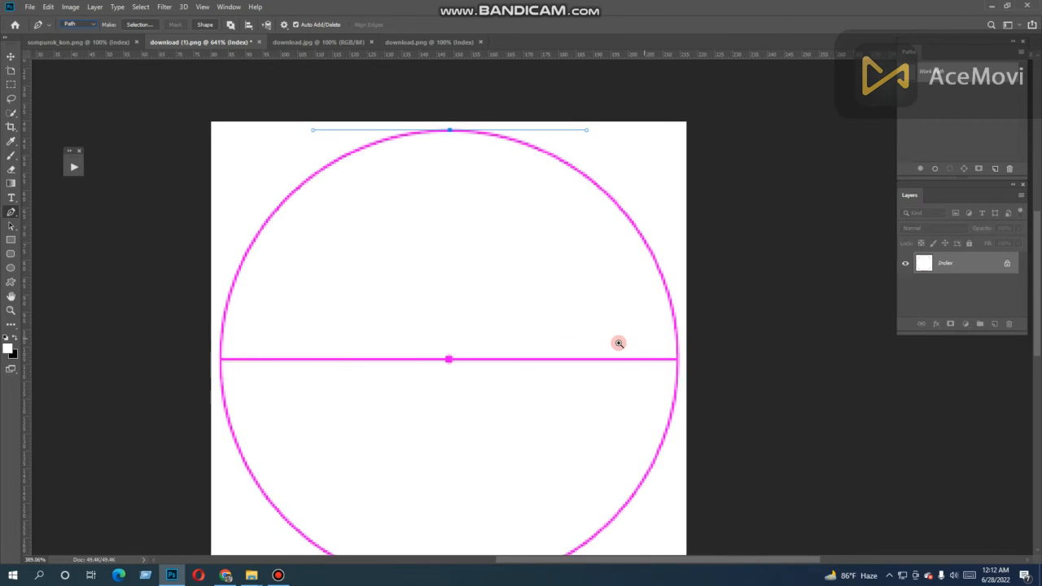
left_click(763, 307)
left_click_drag(767, 328, 764, 427)
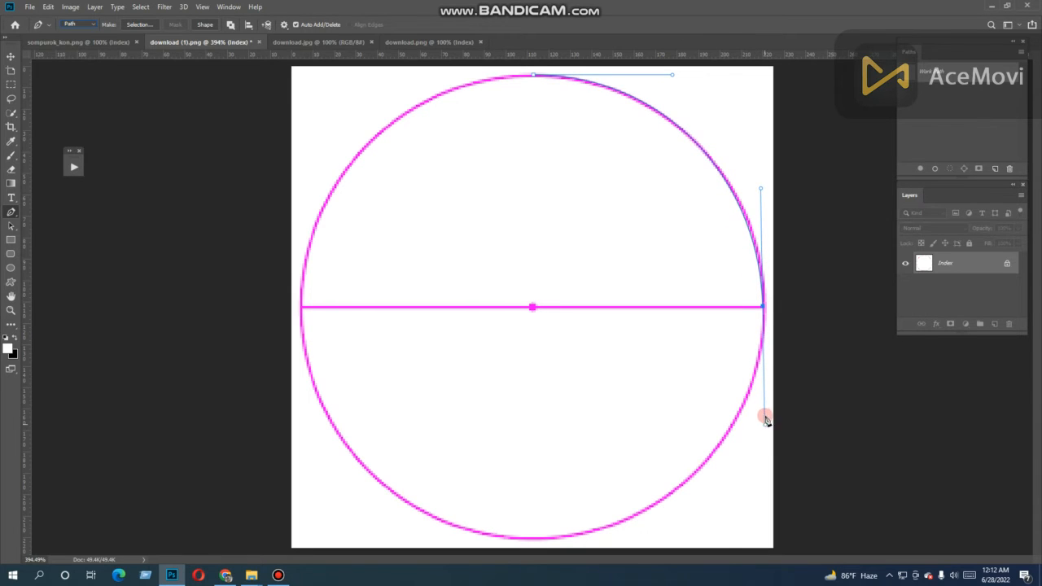
scroll(774, 307, "up", 4)
left_click_drag(773, 337, 569, 349)
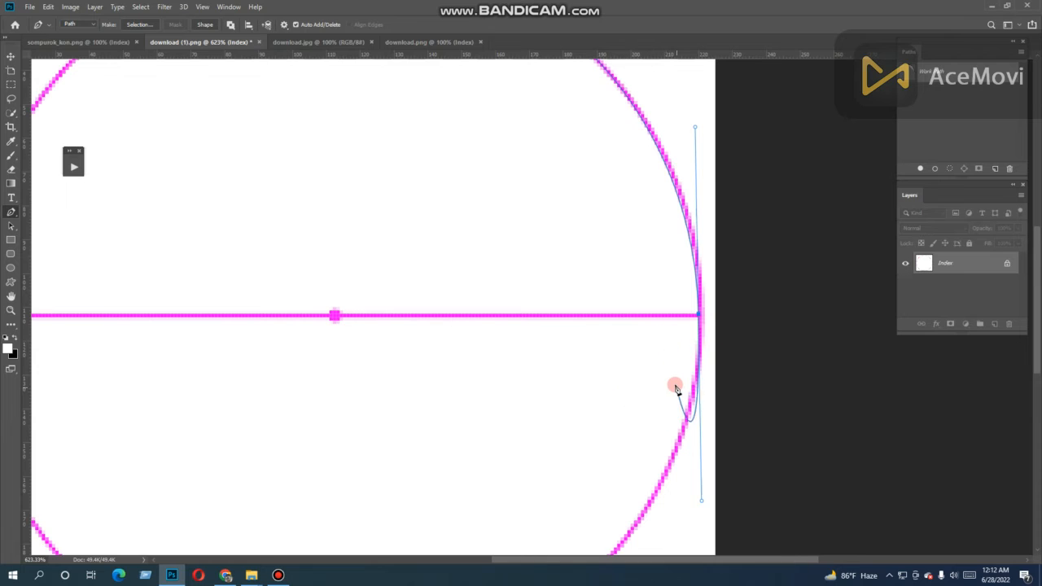
key("Right")
Step: Add a smooth anchor at the circle's lowest point, extending its horizontal handles until the lower-right arc follows the outline
left_click_drag(600, 176, 681, 292)
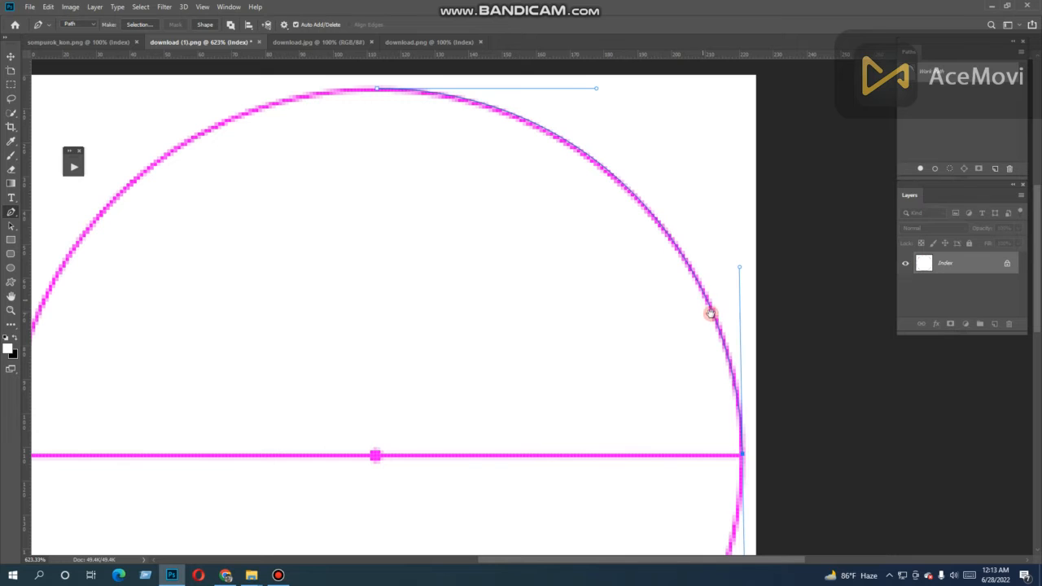
left_click_drag(702, 446, 664, 115)
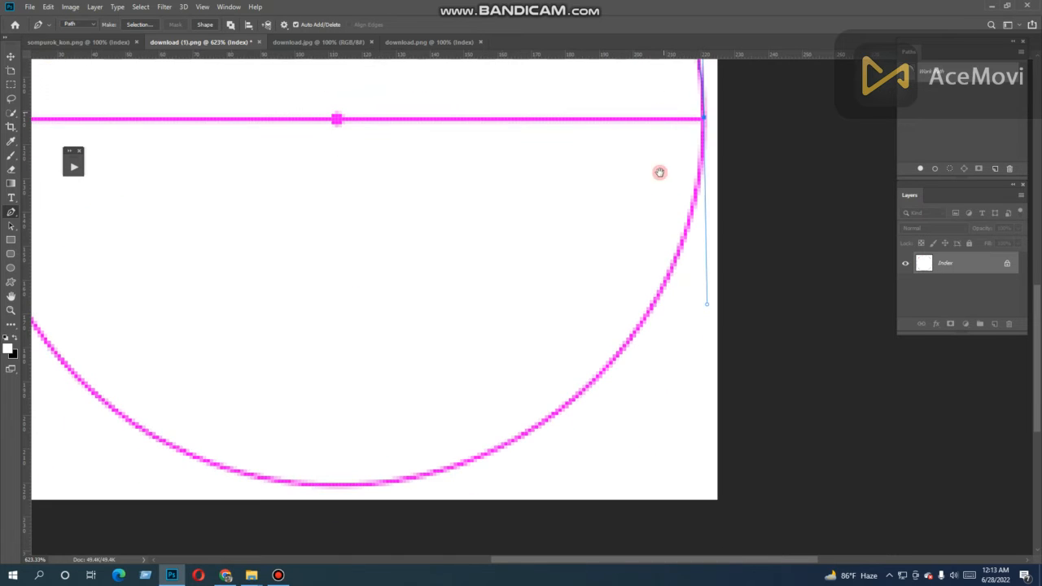
left_click_drag(445, 430, 516, 355)
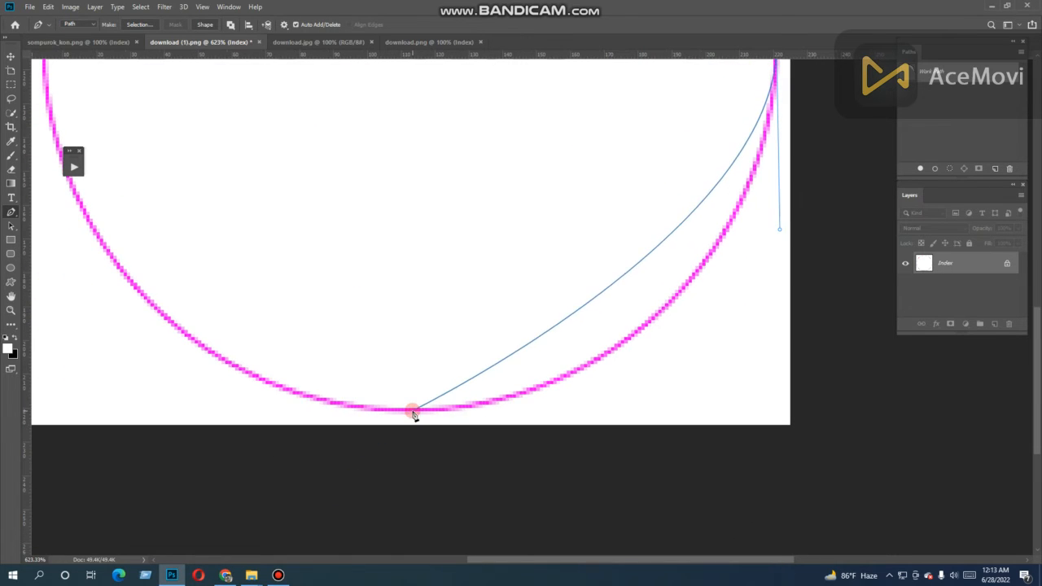
left_click_drag(411, 411, 230, 415)
mouse_move(193, 403)
left_mouse_down()
mouse_move(206, 402)
mouse_move(196, 400)
left_mouse_up()
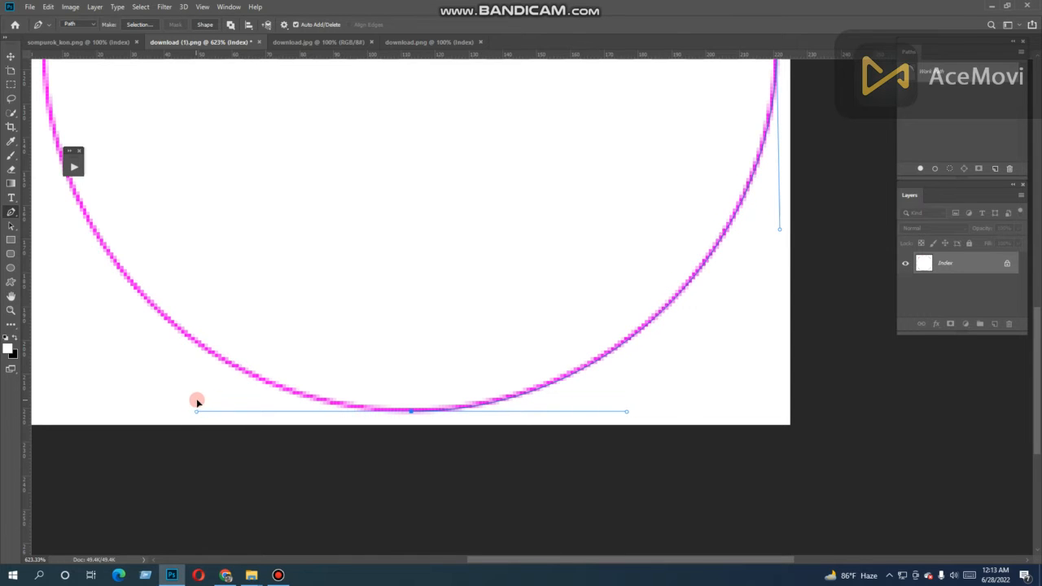
Step: Add a smooth anchor with vertical handles at the left end of the diameter, then end the path there and deselect it
left_click_drag(216, 235, 499, 405)
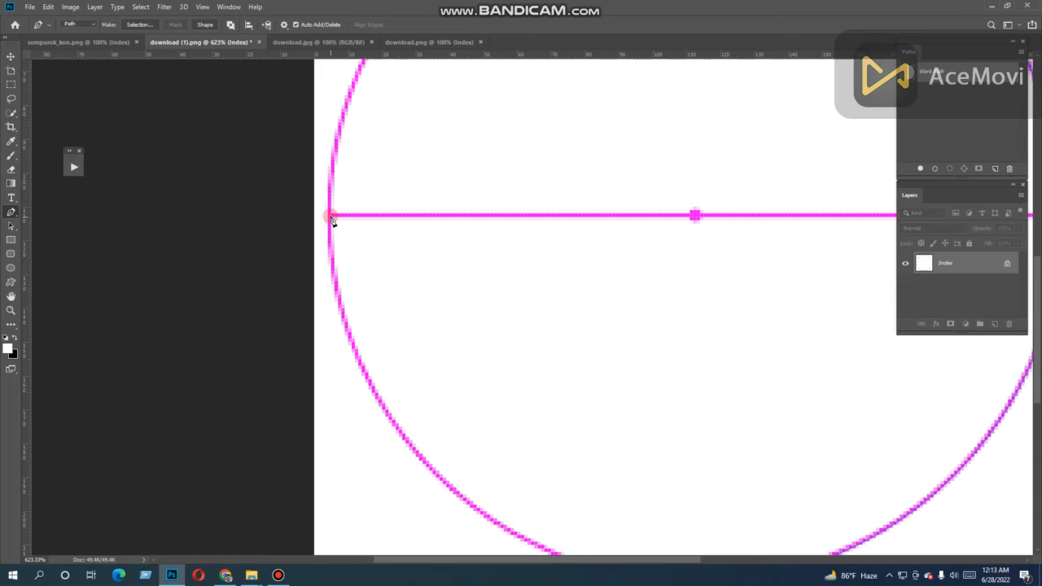
left_click_drag(330, 216, 363, 84)
scroll(455, 236, "down", 3)
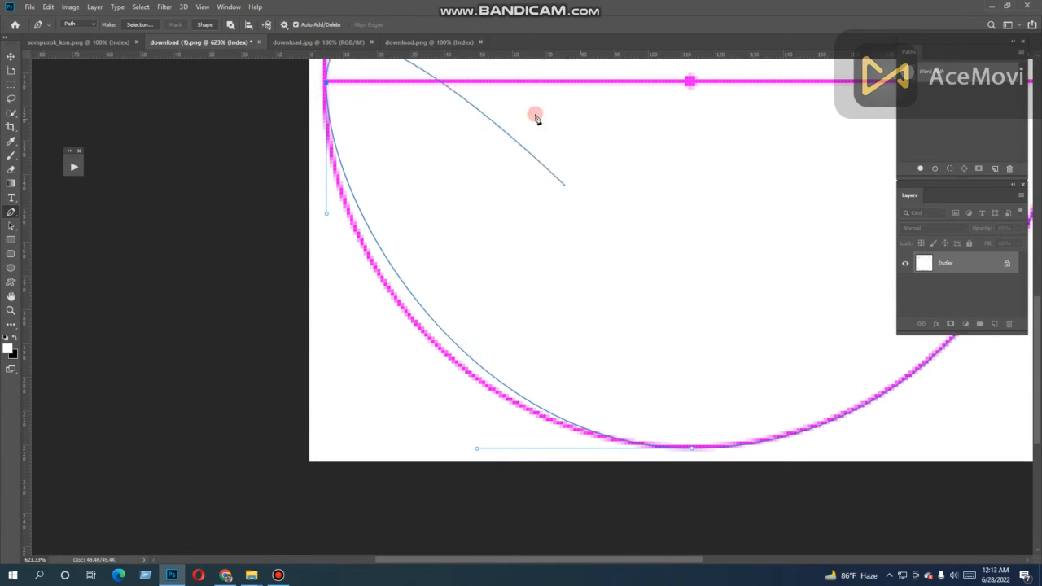
left_click_drag(437, 241, 447, 267)
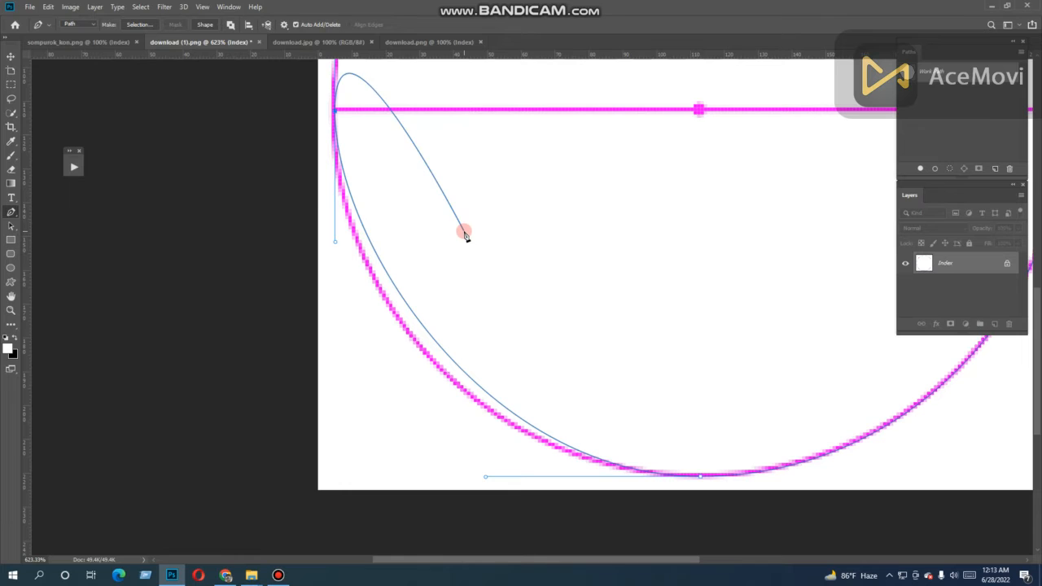
left_click(448, 200, "ctrl")
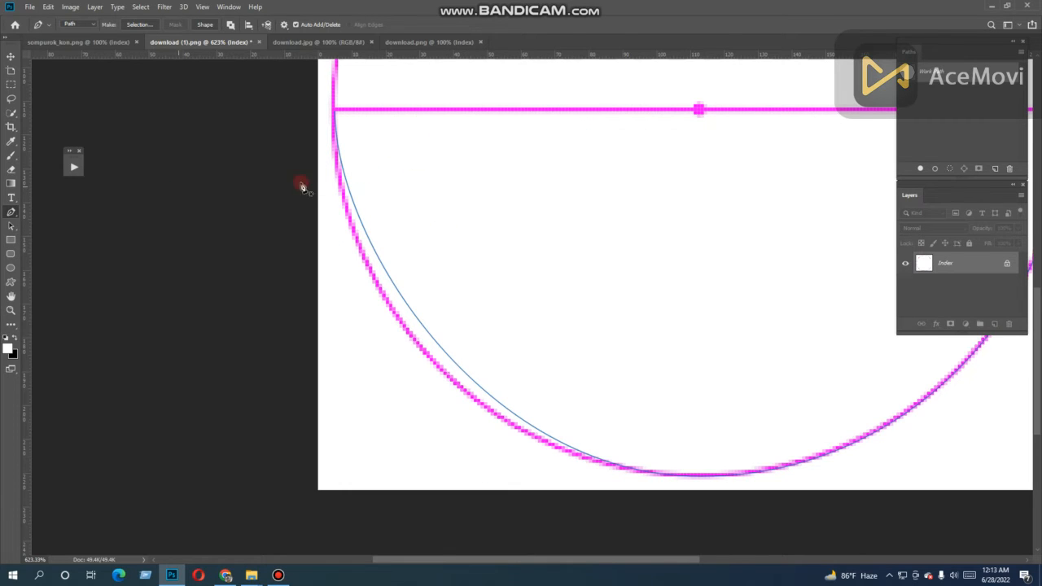
Step: Lengthen the left anchor's lower direction handle so the path's lower-left arc follows the circle outline
left_click_drag(414, 233, 437, 311)
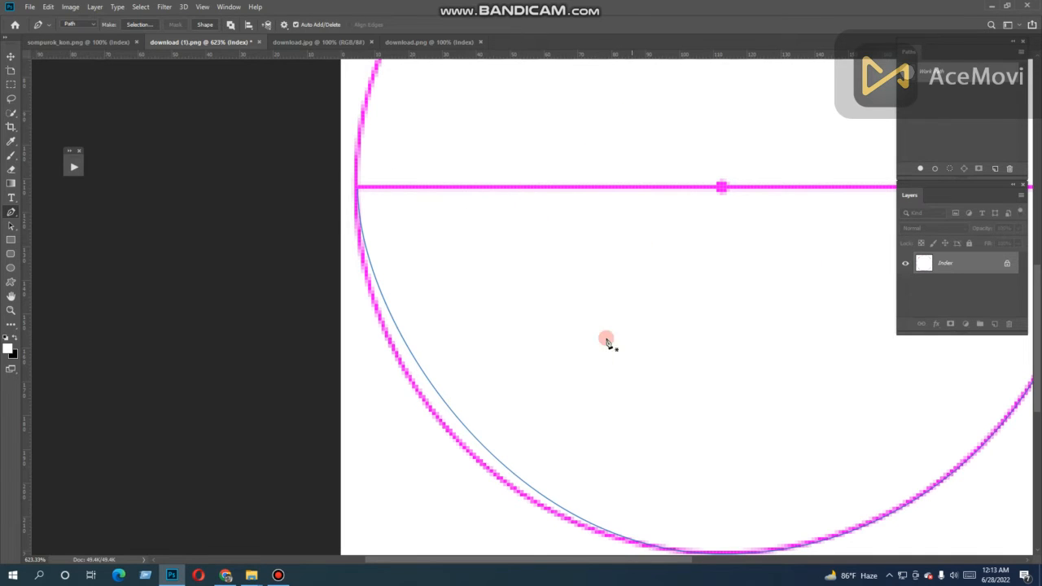
left_click_drag(529, 358, 516, 288)
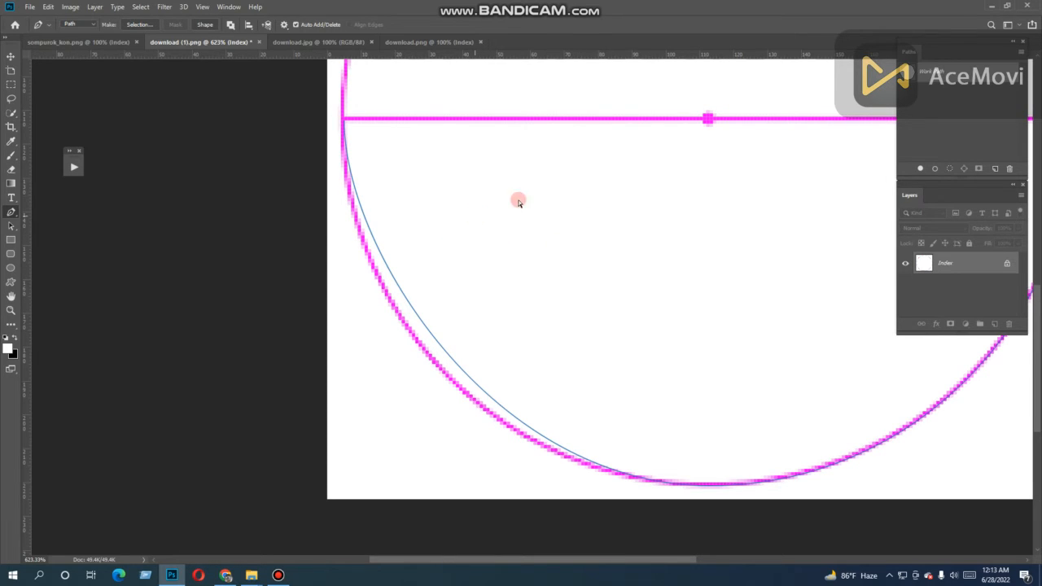
left_click_drag(374, 291, 373, 292)
left_click_drag(437, 249, 378, 308)
left_click_drag(345, 251, 344, 306)
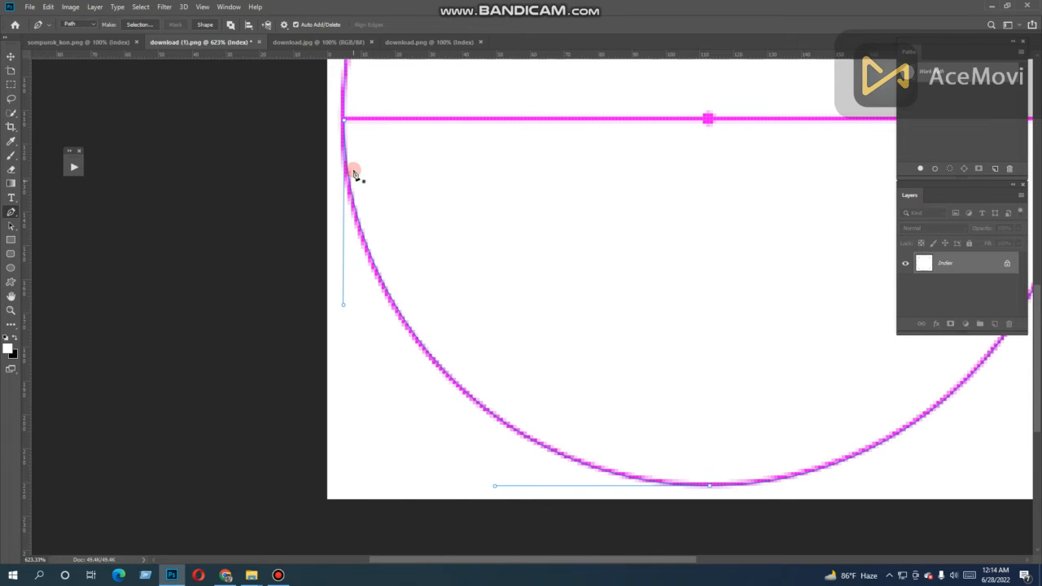
Step: Resume the open path from its end anchor at the left end of the circle's diameter
scroll(417, 345, "up", 3)
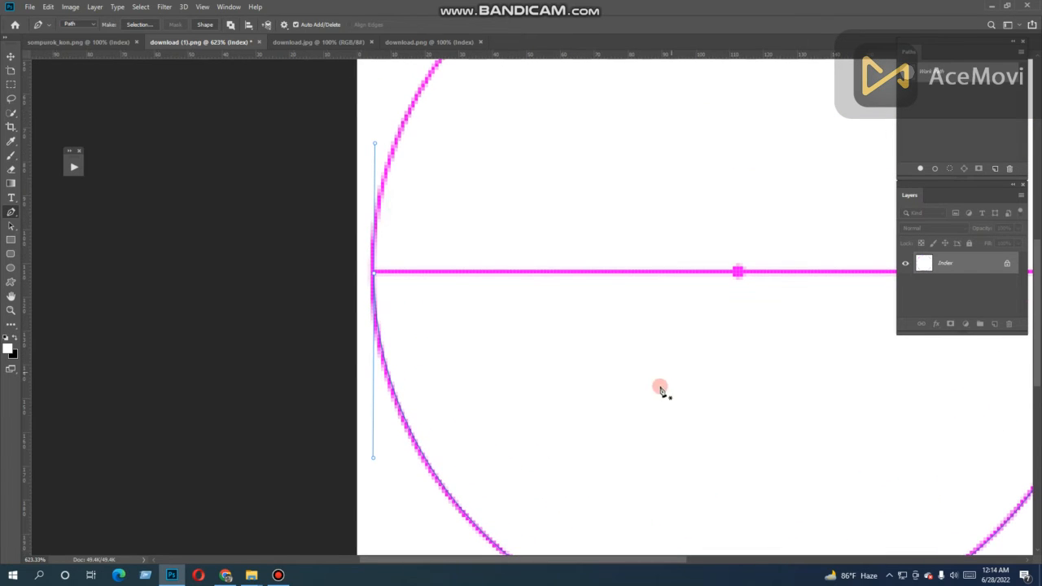
left_click_drag(523, 386, 302, 457)
left_click_drag(512, 249, 463, 305)
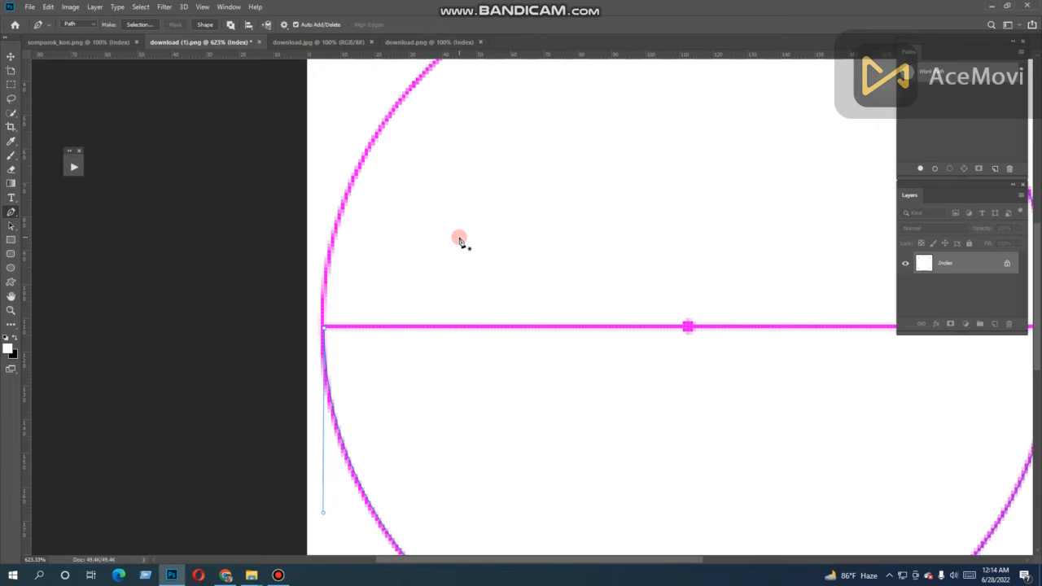
left_click_drag(468, 236, 257, 384)
left_click_drag(323, 331, 360, 344)
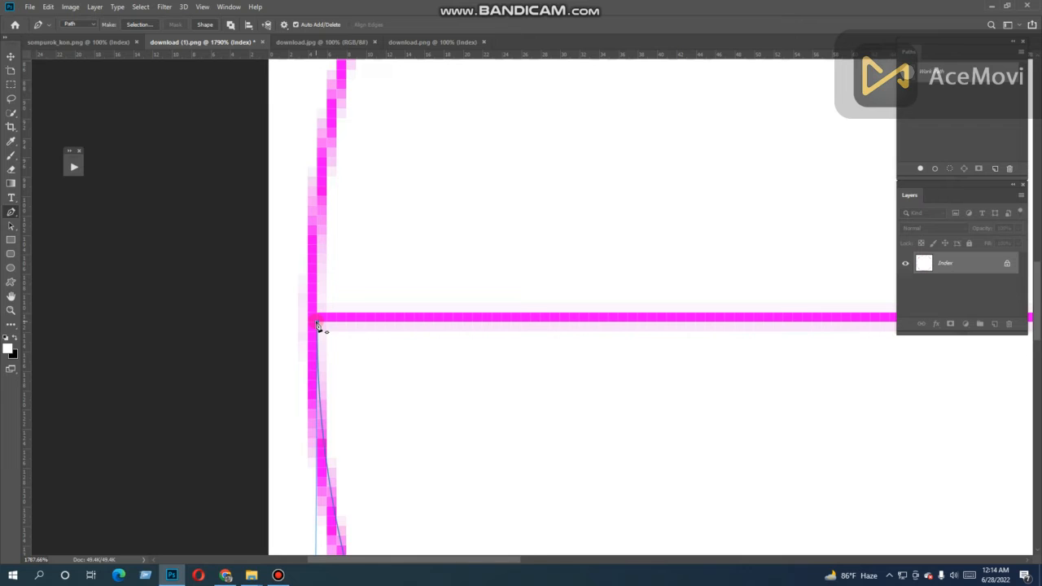
left_click(316, 323)
Step: Close the path by joining it to the starting anchor at the top of the circle
scroll(504, 348, "down", 10)
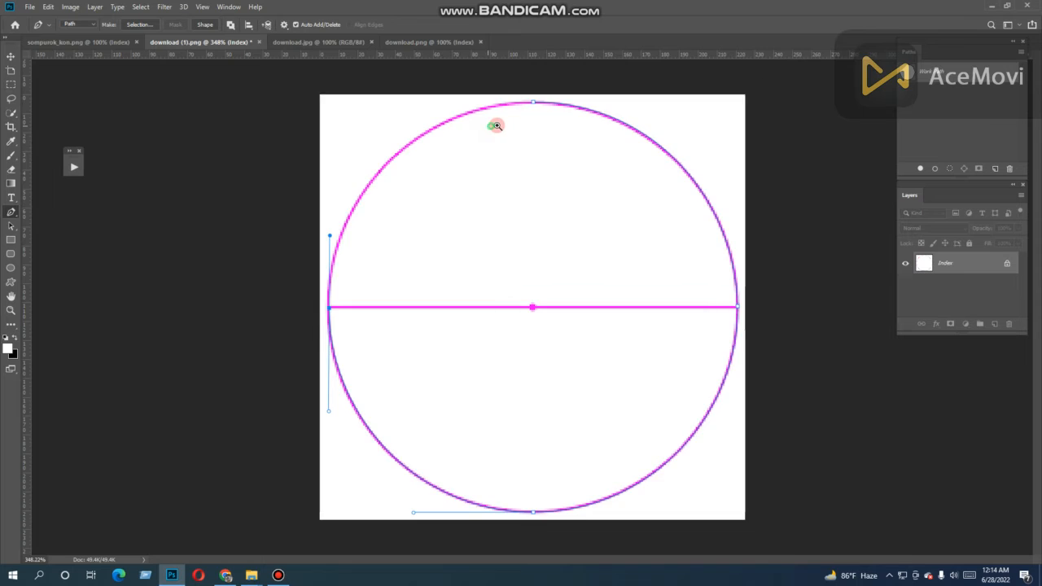
scroll(496, 126, "up", 3)
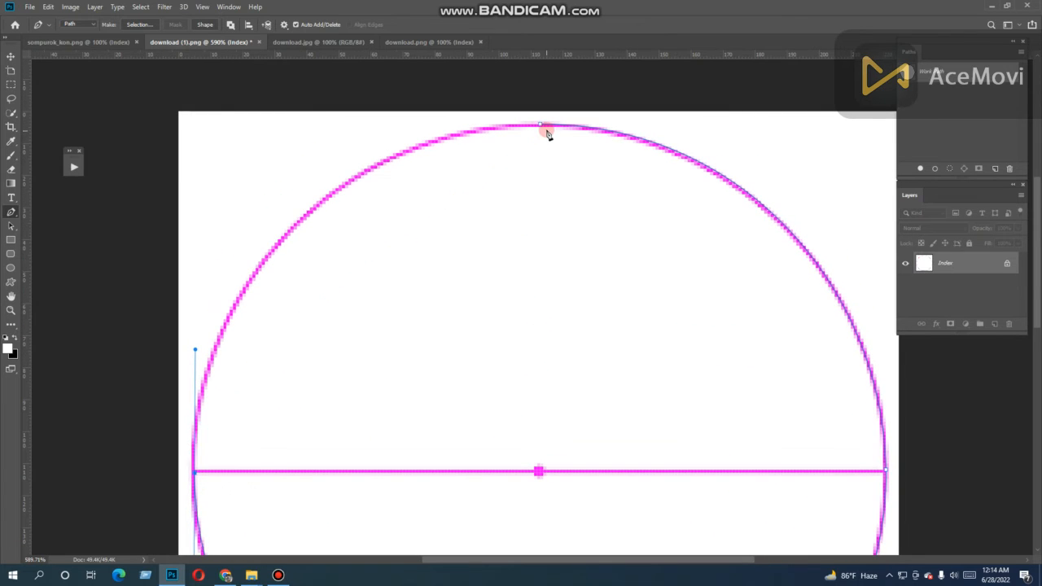
left_click(539, 126)
left_click(540, 128)
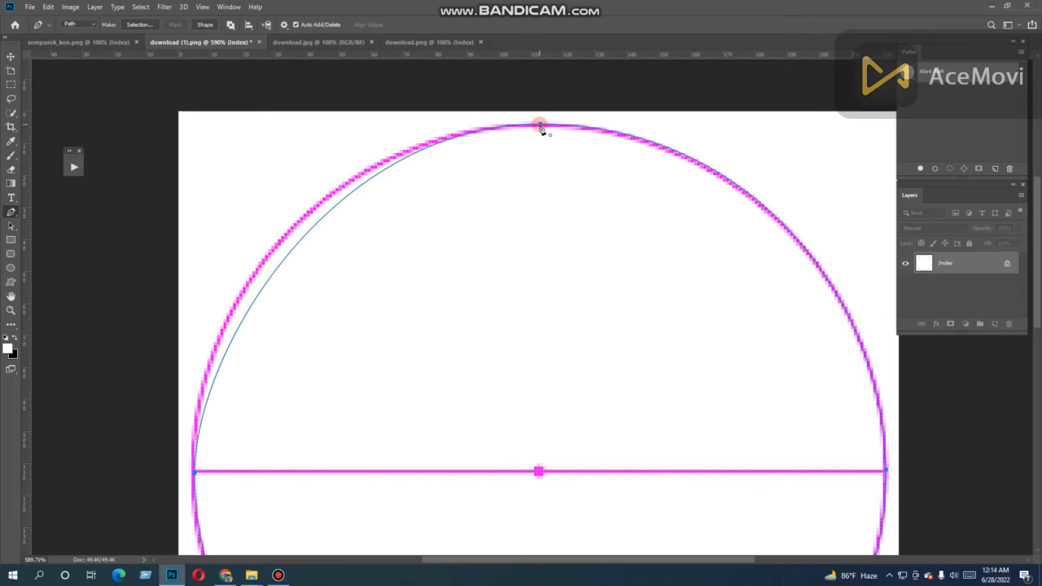
Step: Pull a long horizontal direction handle from the closing top anchor to curve the upper-left arc toward the circle outline
left_click_drag(540, 127, 780, 145)
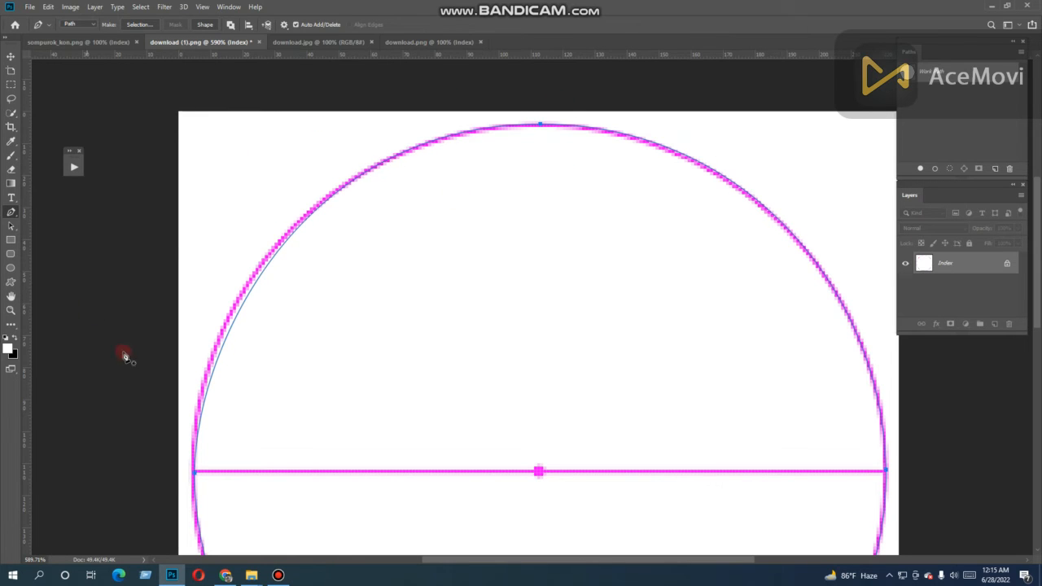
Step: Select the path, add an anchor midway along its upper-left arc, and nudge it 12 steps left and 4 up onto the circle outline
left_click_drag(271, 333, 355, 348)
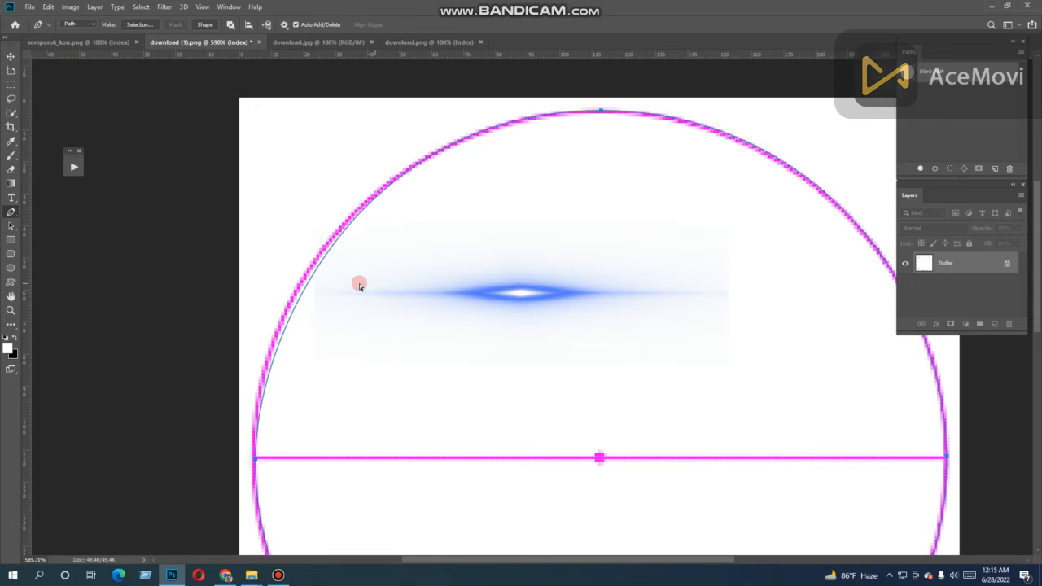
left_click_drag(247, 302, 242, 304)
left_click_drag(378, 298, 205, 332)
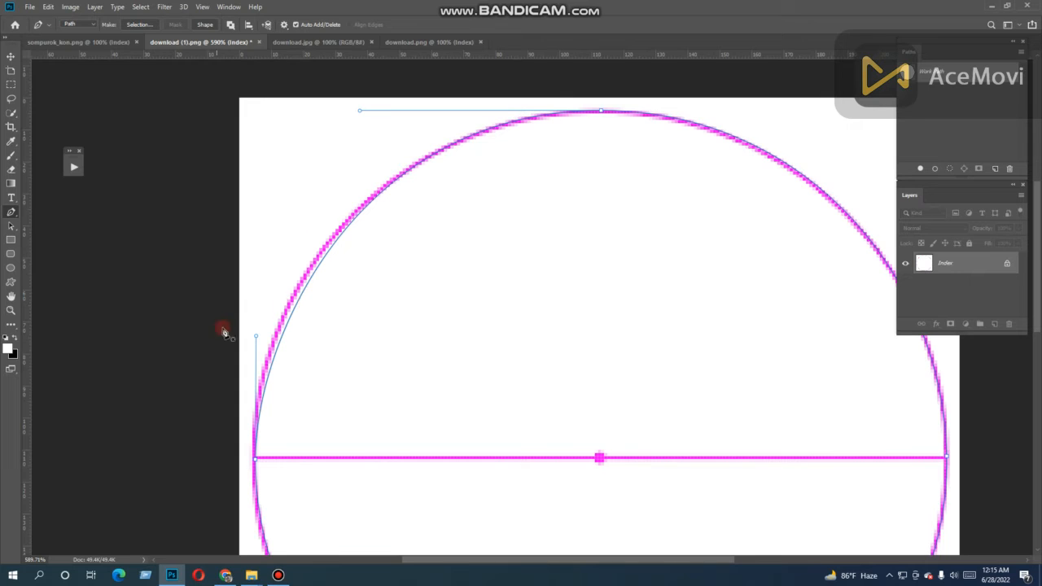
left_click(299, 302)
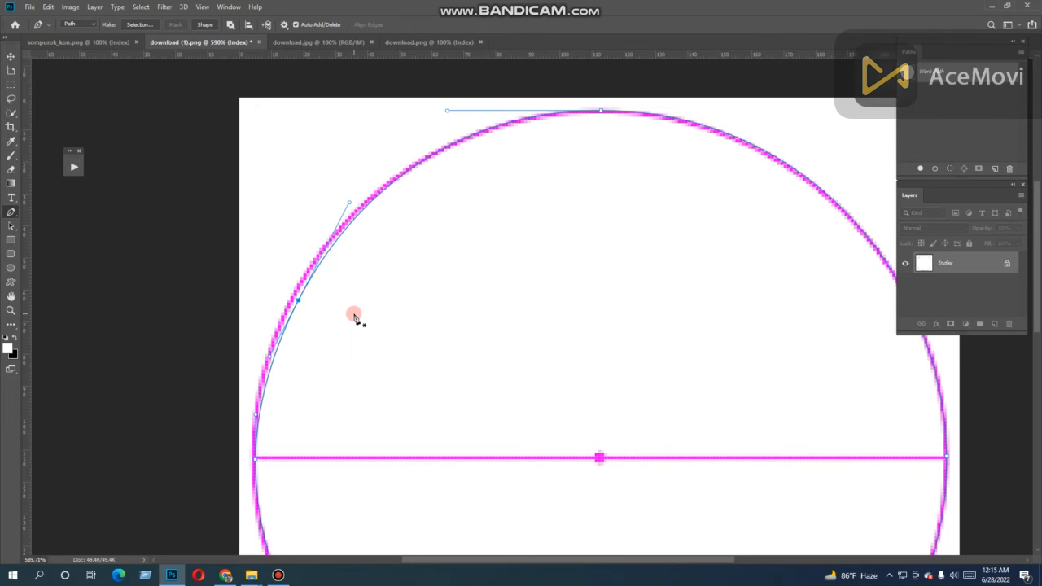
key("Left")
key("Left")
key("Left")
key("Left")
key("Left")
key("Left")
key("Left")
key("Left")
key("Left")
key("Left")
key("Left")
key("Left")
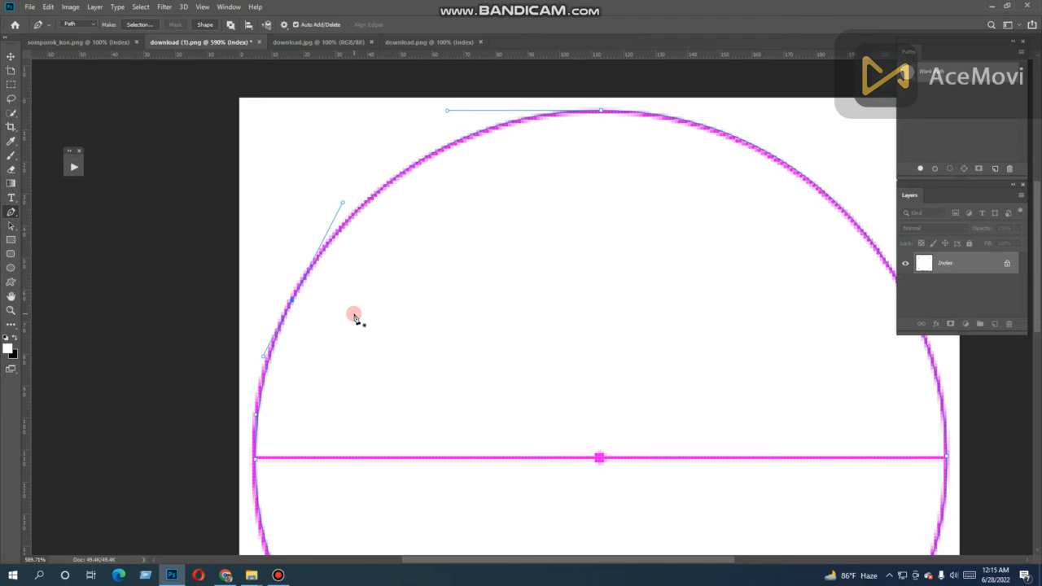
key("Up")
key("Up")
key("Up")
key("Up")
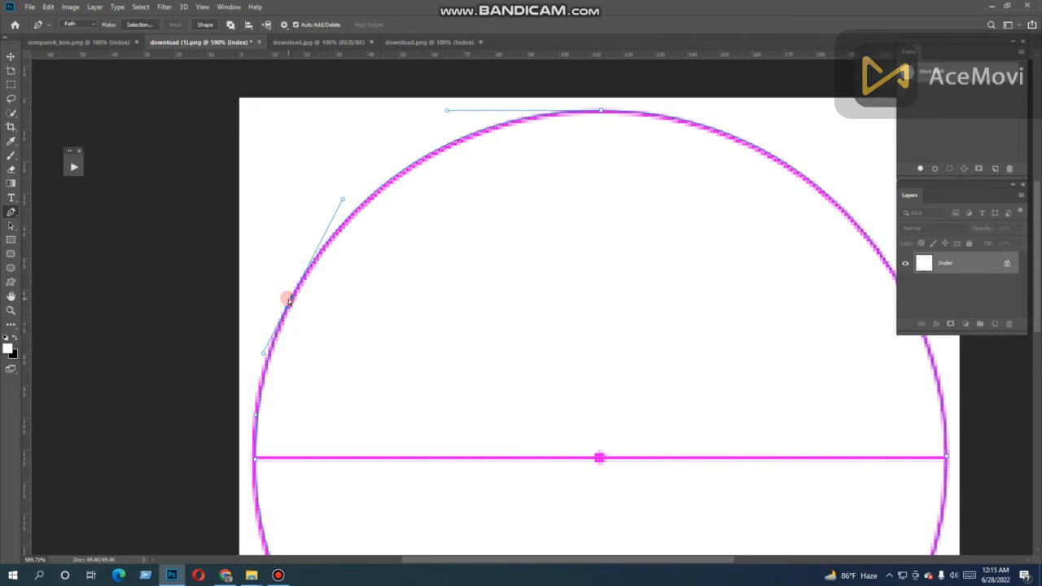
Step: Shift the added anchor slightly up and right along the circle outline, and add another anchor higher on the upper-left arc
mouse_move(292, 300)
left_mouse_down()
mouse_move(383, 326)
mouse_move(296, 297)
left_mouse_up()
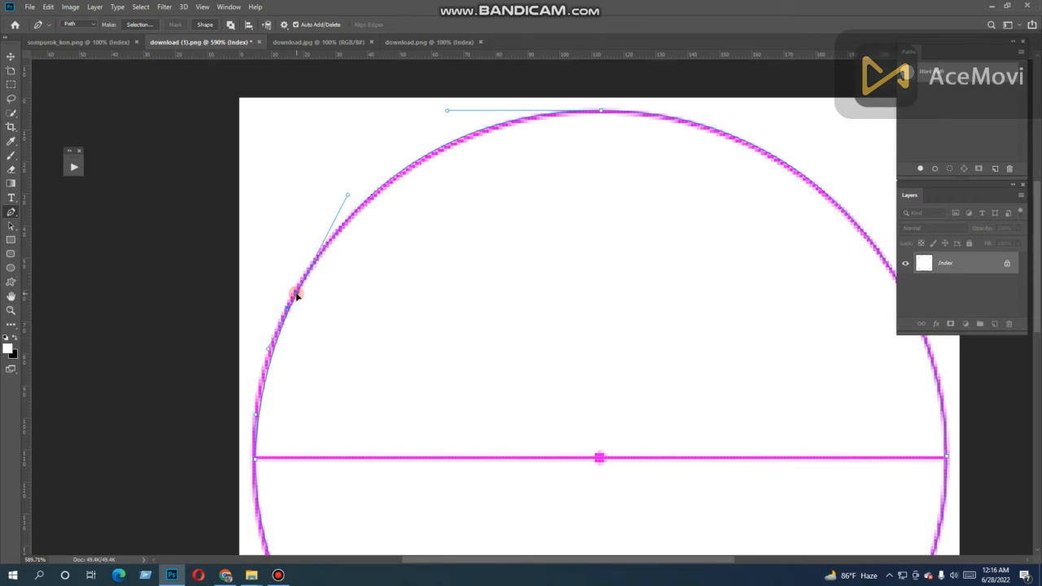
left_click(403, 171)
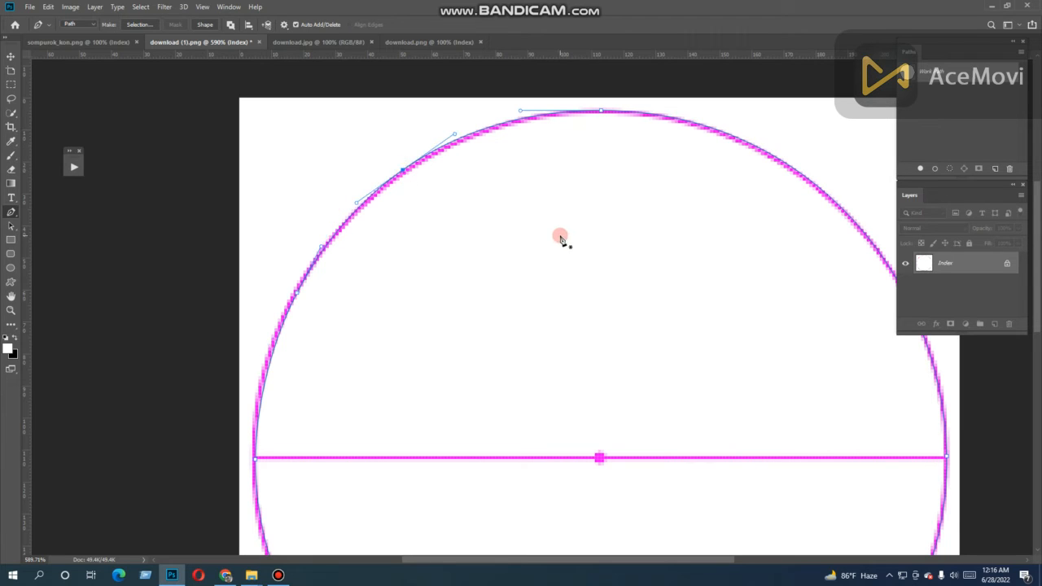